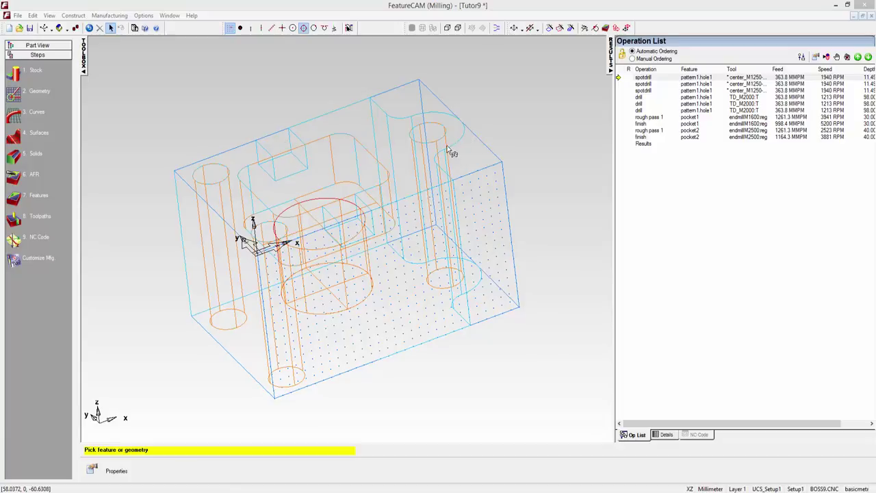
- Start a new slot feature in the New Feature wizard
left_click(16, 198)
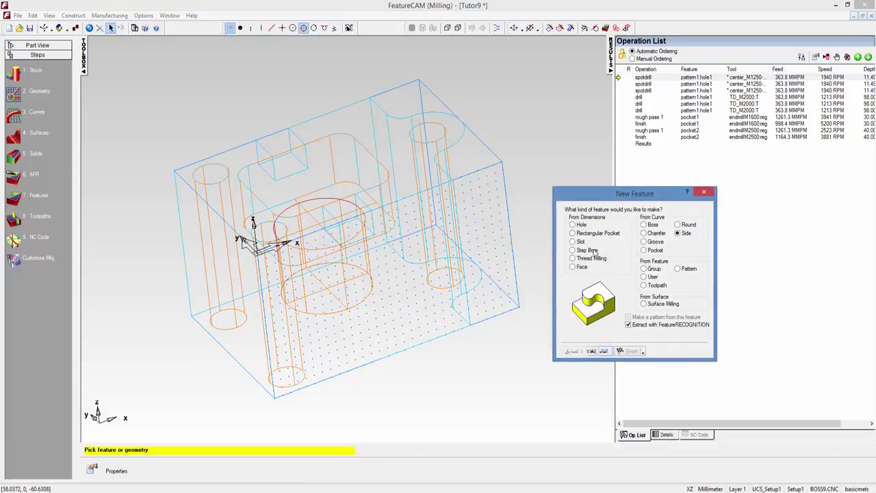
left_click(572, 241)
left_click(602, 351)
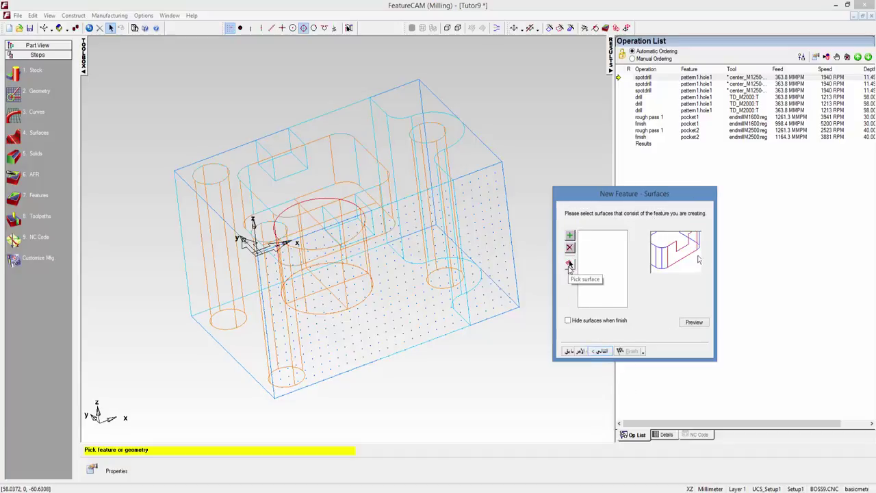
- Pick face_79 and face_76 as the slot surfaces, giving a bottom at -15.000
left_click(569, 266)
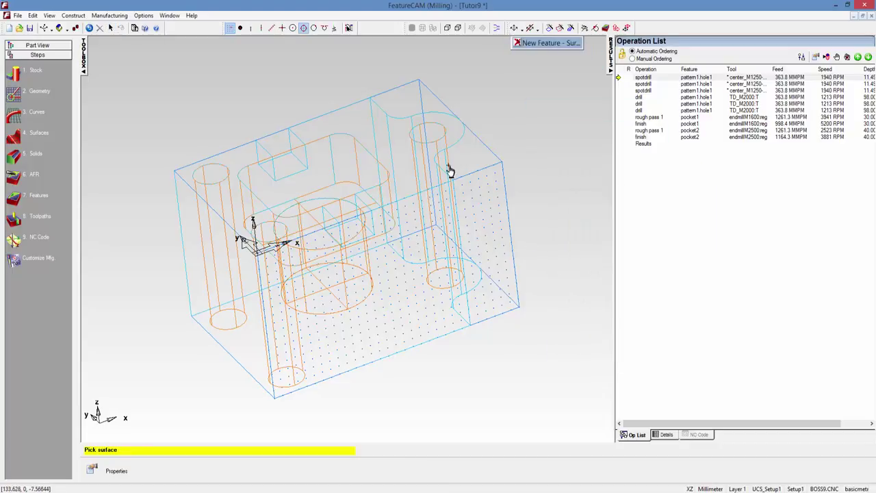
left_click(291, 144)
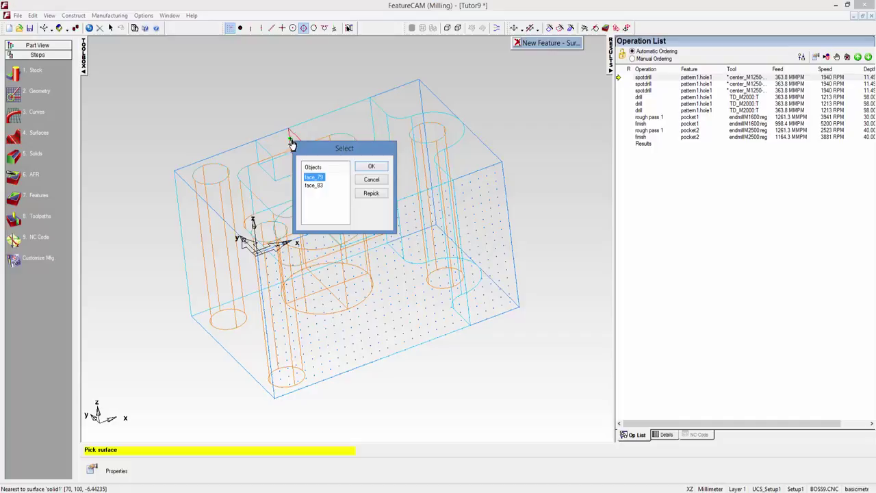
left_click(371, 167)
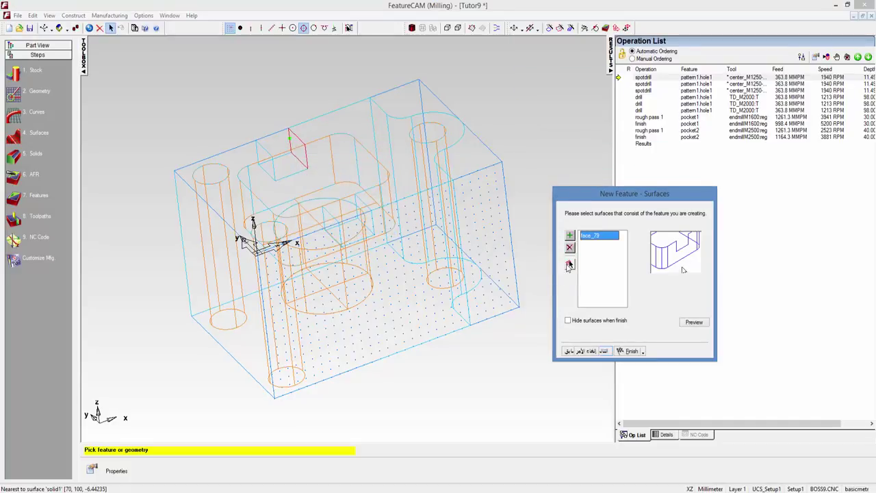
left_click(569, 235)
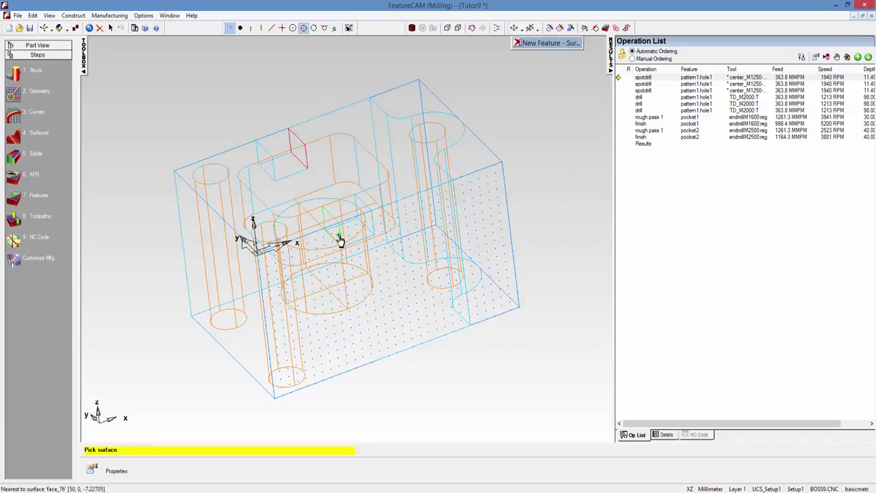
left_click(340, 239)
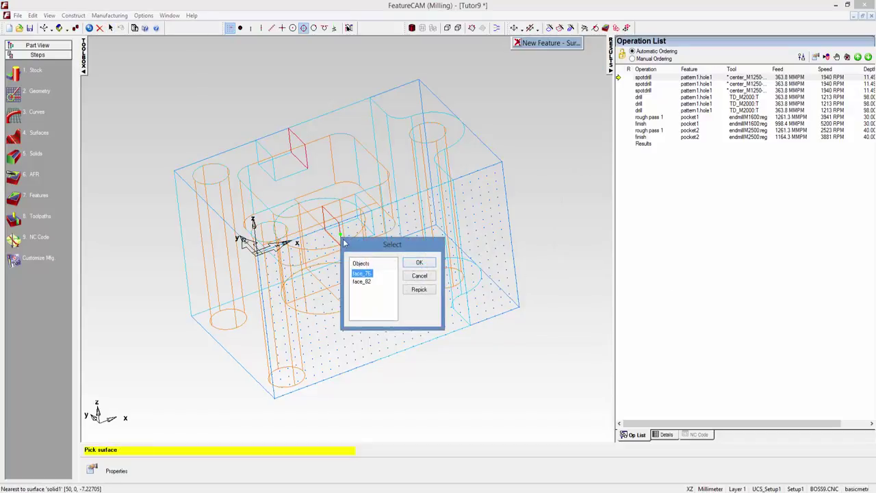
left_click(412, 265)
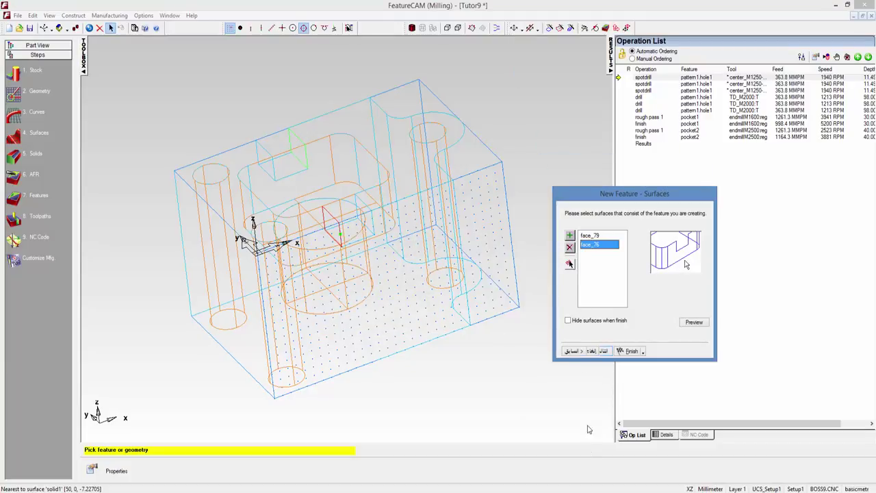
left_click(602, 351)
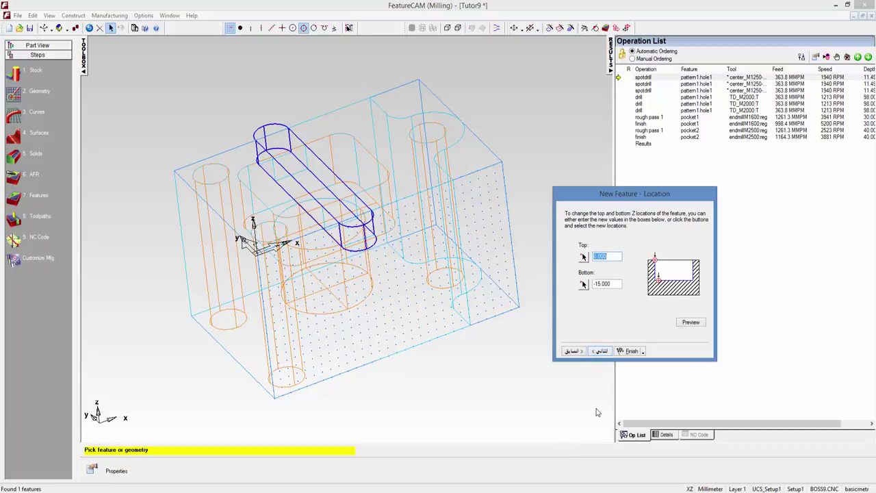
- Accept the default depths and 120 x 20 x 15 mm size, and finish slot2
left_click(601, 351)
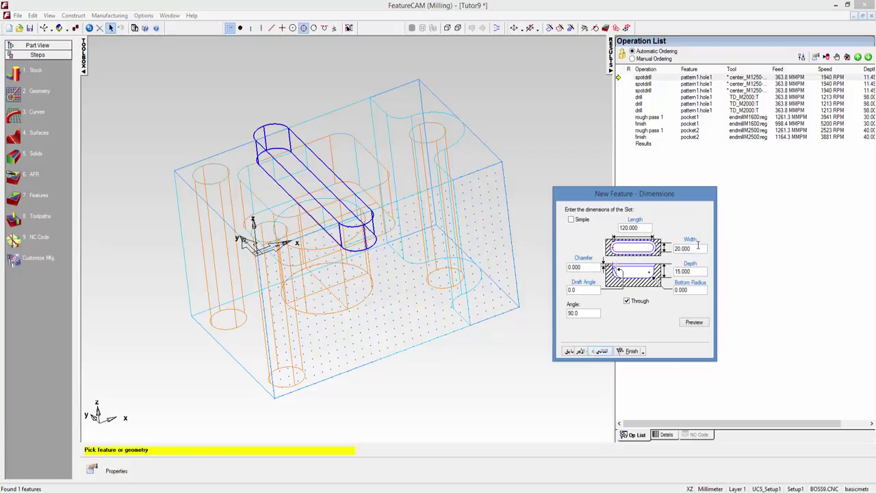
left_click(601, 351)
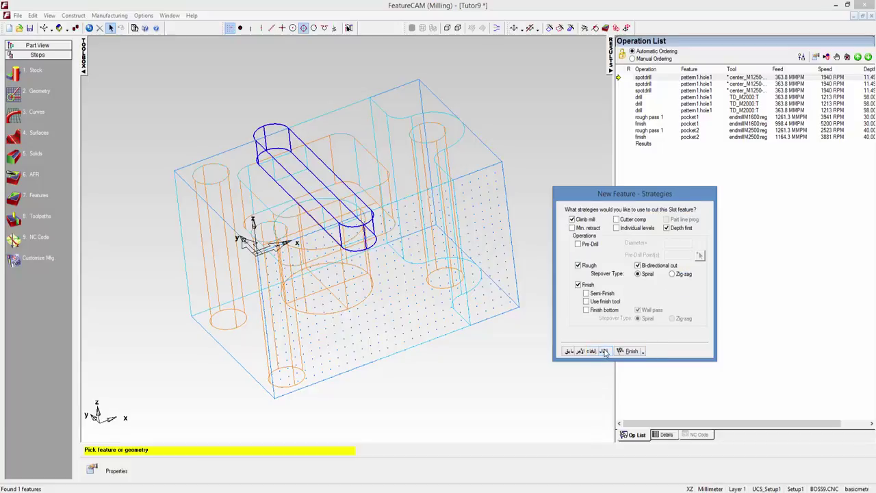
left_click(629, 351)
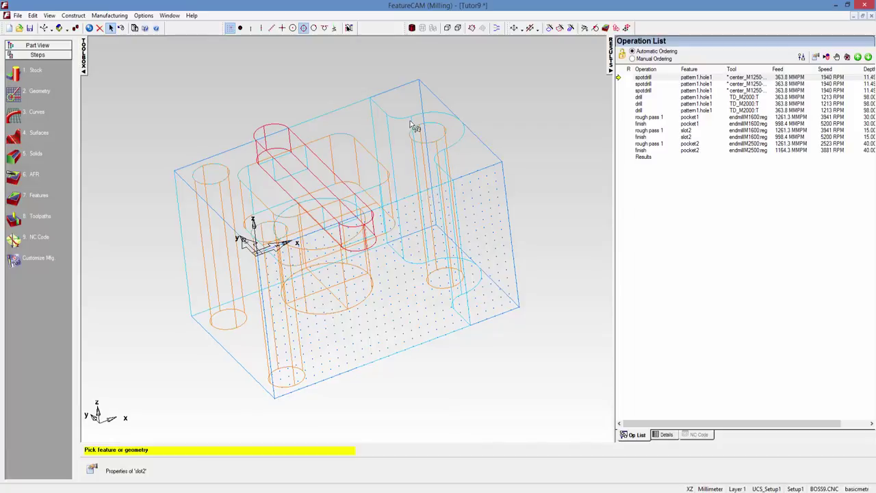
- Box-select the side profile curves and hole circles from top view, then pick curved face_87
left_click(66, 28)
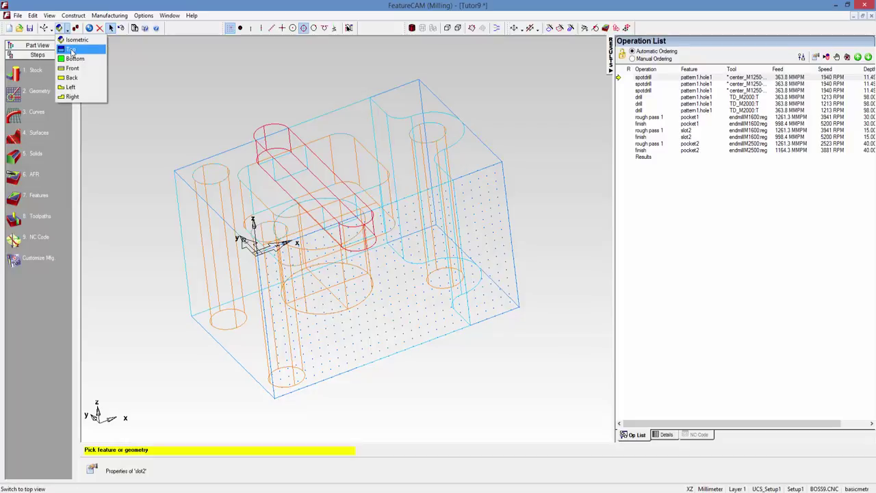
left_click(71, 50)
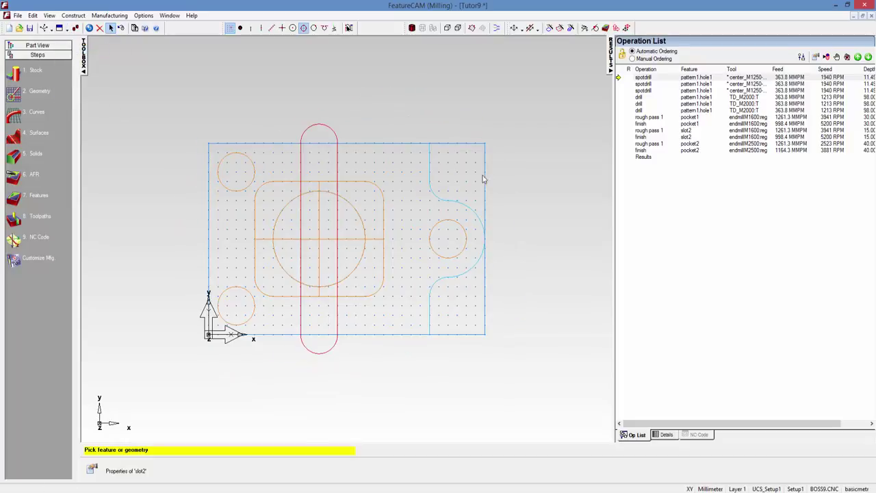
left_click_drag(407, 125, 498, 354)
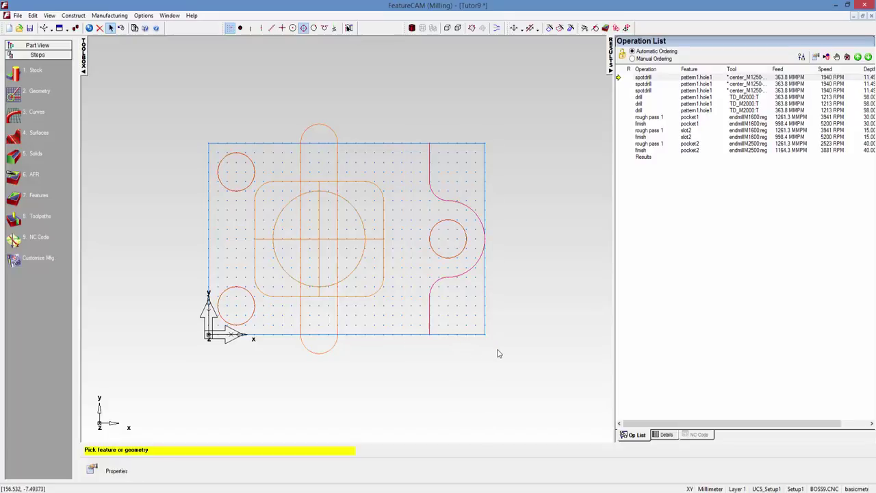
left_click(66, 28)
left_click(75, 40)
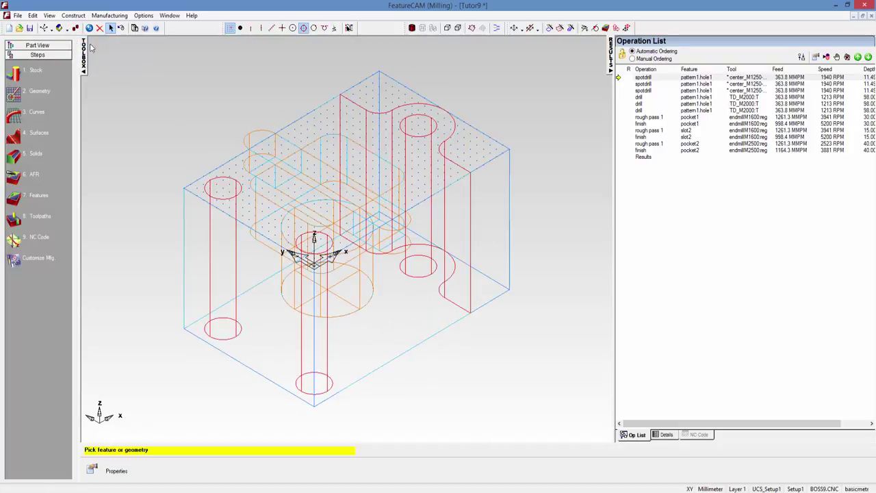
left_click(75, 28)
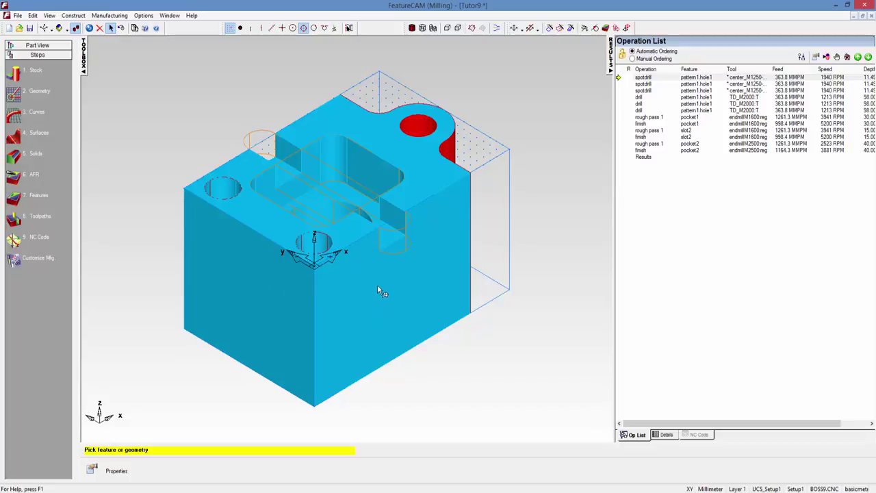
left_click(420, 130)
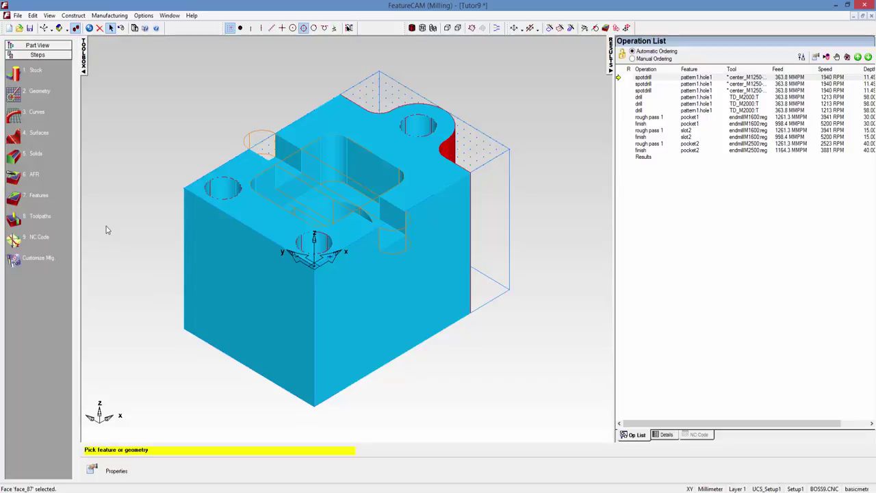
- Start a side feature from side surfaces face_88–face_92, reaching Machining Side for curve14
left_click(13, 199)
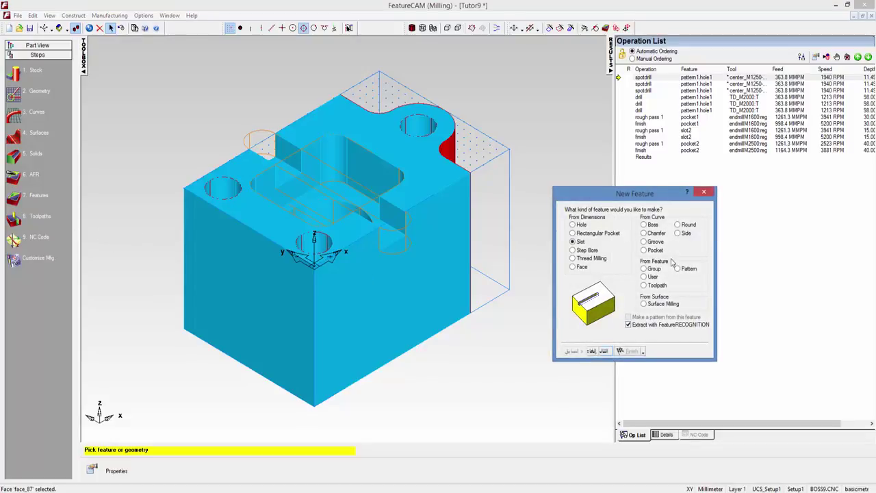
left_click(677, 234)
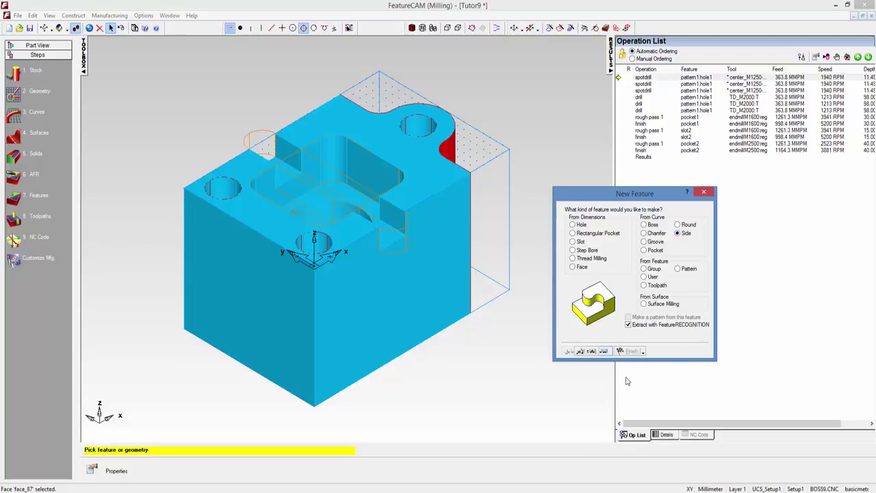
left_click(600, 351)
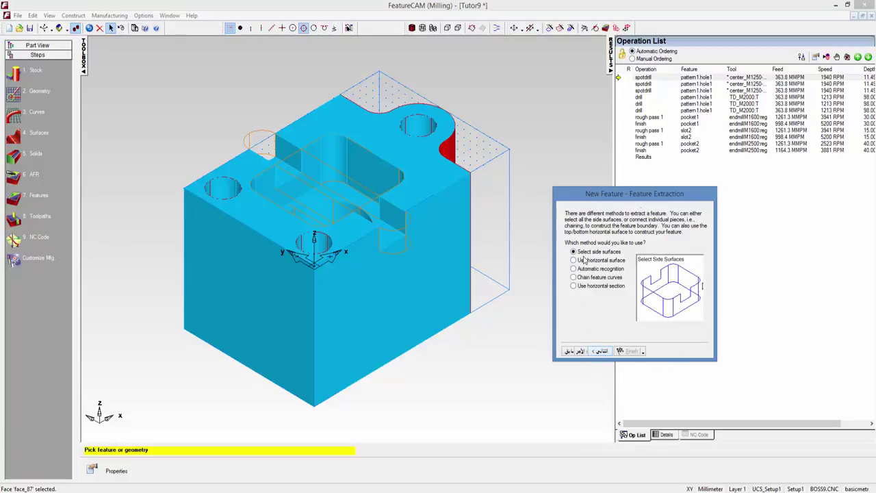
left_click(602, 351)
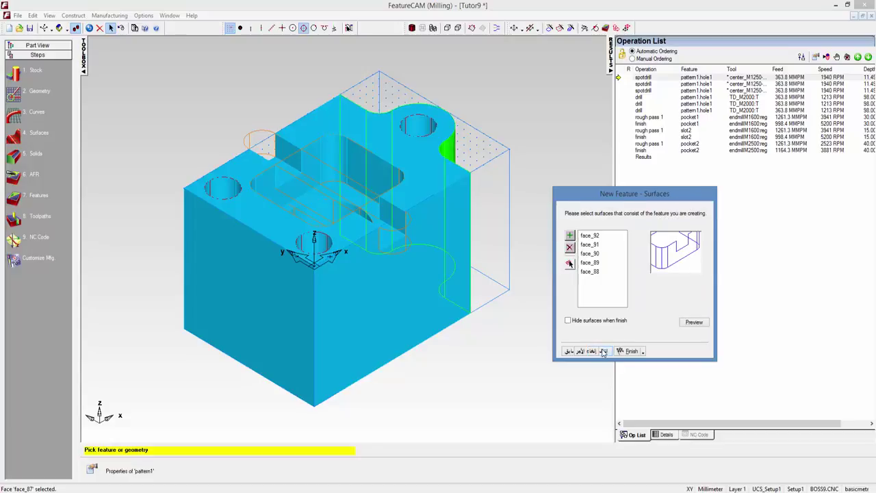
left_click(602, 351)
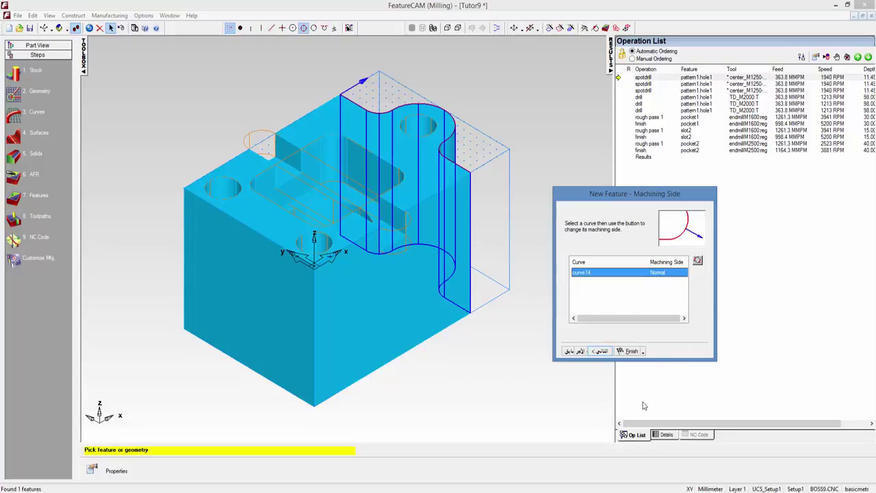
- Finish the side1 feature with default depths and bring up the Simulation toolbar
left_click(600, 352)
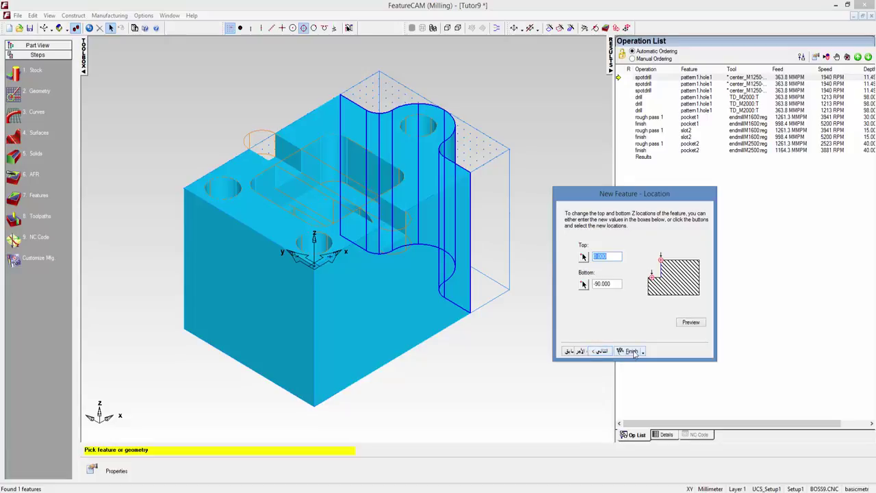
left_click(571, 351)
left_click(642, 351)
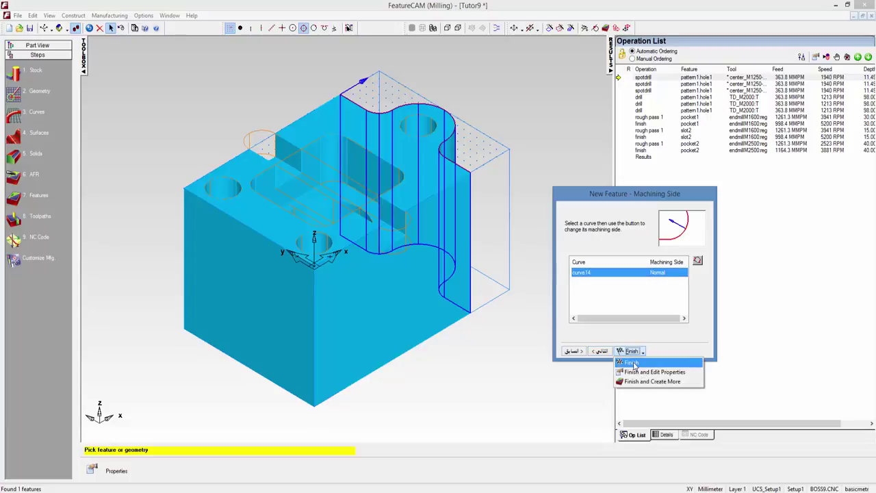
left_click(634, 363)
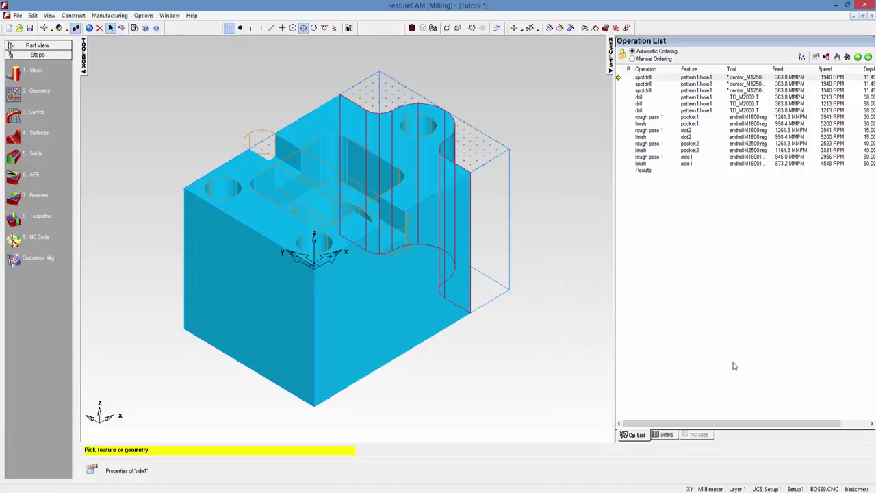
left_click(26, 215)
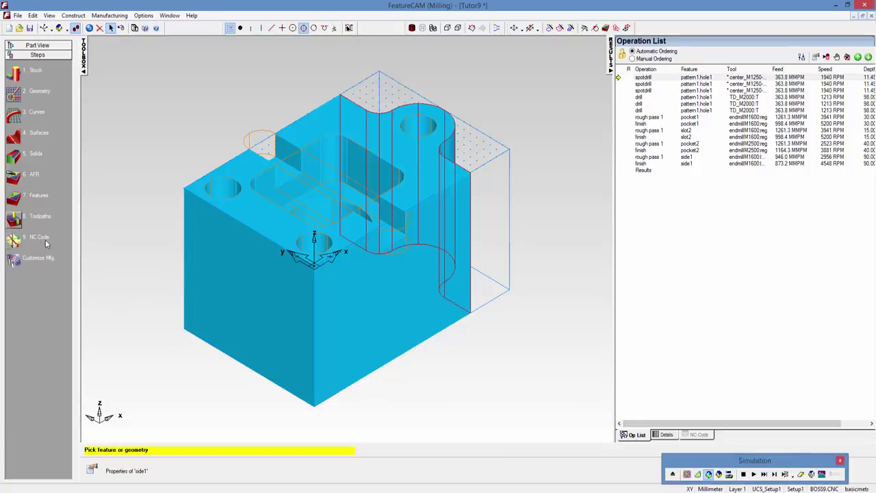
- Play the 3D simulation of all operations with the default ordering
left_click(708, 479)
left_click(755, 477)
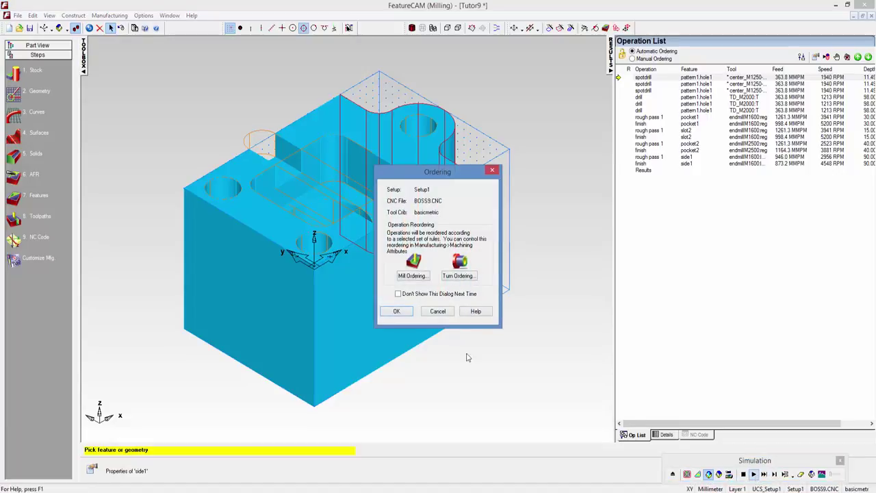
left_click(397, 309)
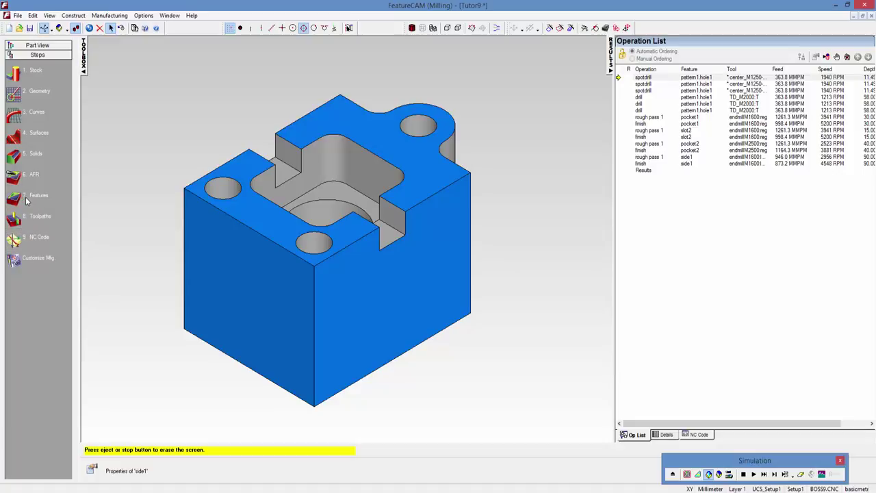
mouse_move(312, 216)
left_mouse_down()
mouse_move(313, 259)
mouse_move(291, 290)
mouse_move(315, 294)
left_mouse_up()
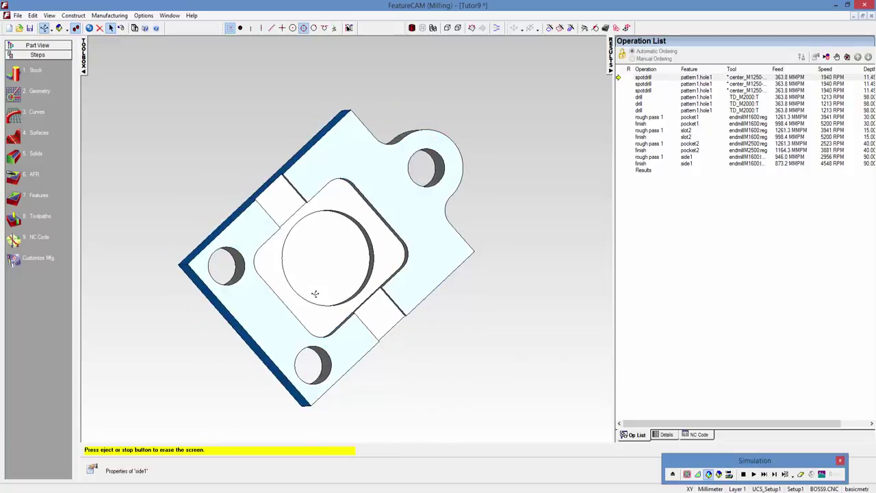
mouse_move(315, 293)
left_mouse_down()
mouse_move(152, 172)
mouse_move(98, 157)
mouse_move(248, 275)
mouse_move(281, 293)
mouse_move(283, 273)
mouse_move(213, 321)
mouse_move(256, 317)
mouse_move(282, 282)
mouse_move(386, 295)
left_mouse_up()
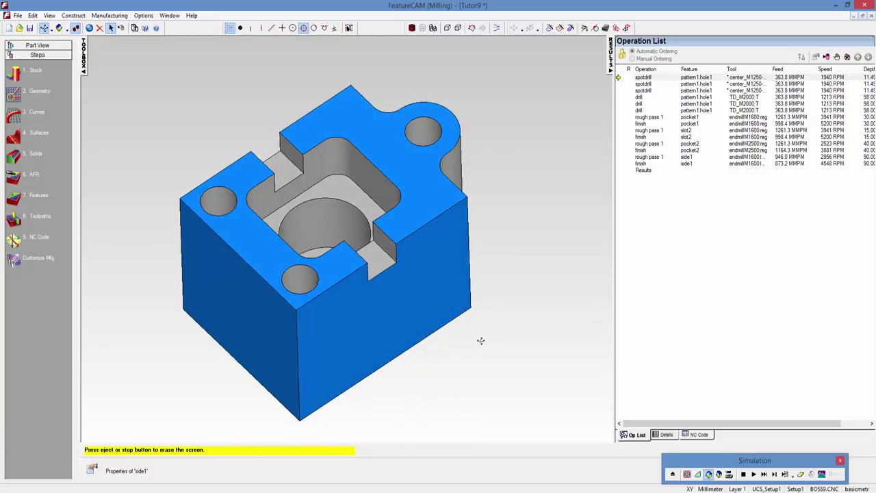